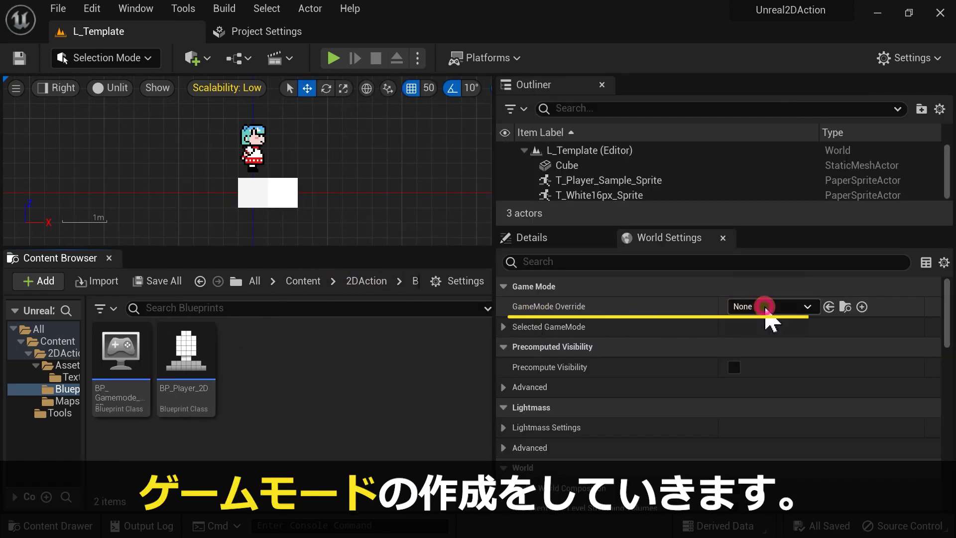
# Step: In the Blueprints folder, add a Blueprint Class based on Game Mode Base named BP_Gamemode_2D
pyautogui.click(766, 307)
pyautogui.click(781, 380)
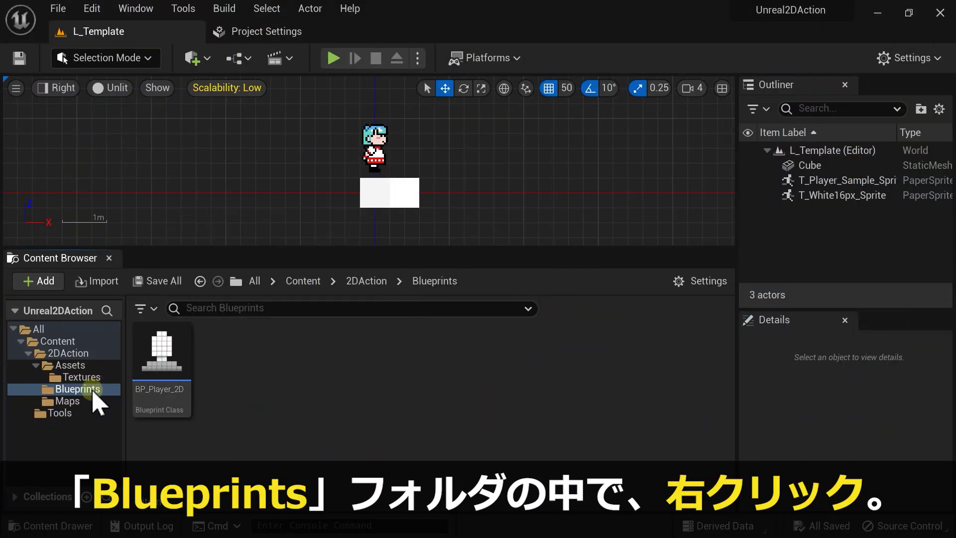
pyautogui.click(83, 389)
pyautogui.rightClick(267, 367)
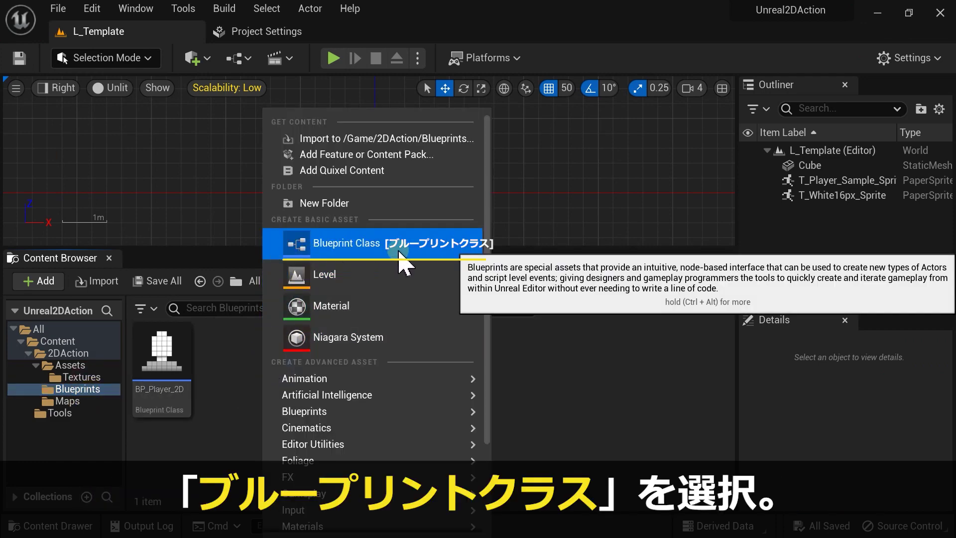
pyautogui.click(297, 242)
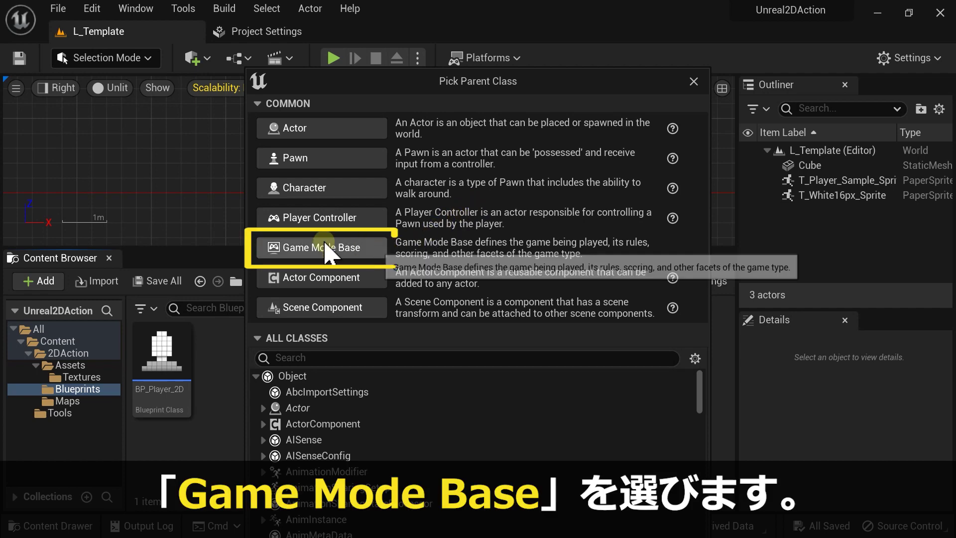
pyautogui.click(358, 249)
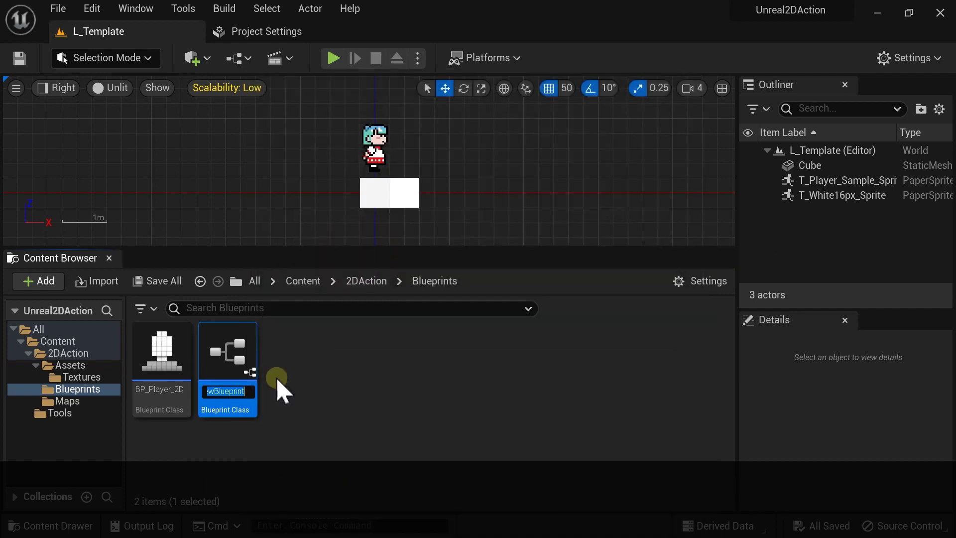
pyautogui.write('B')
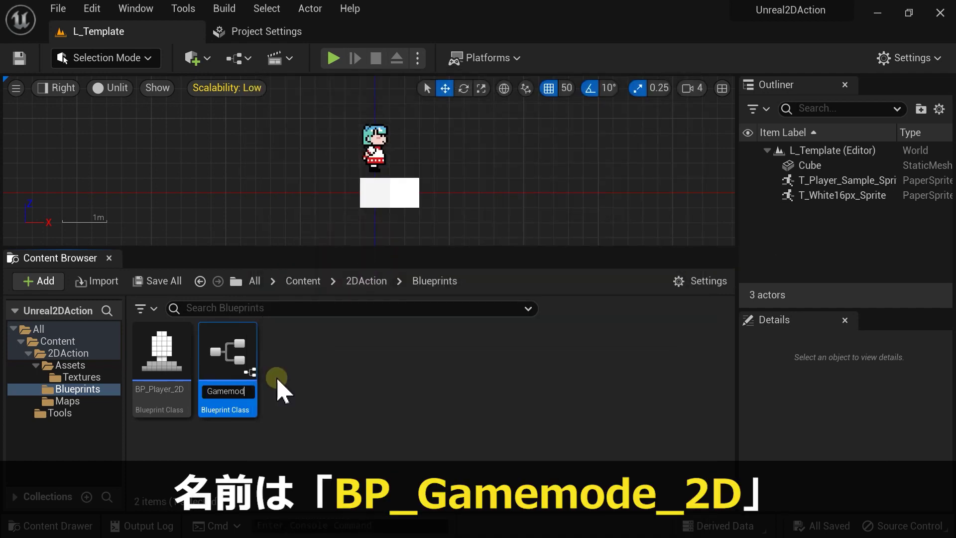
pyautogui.press('Return')
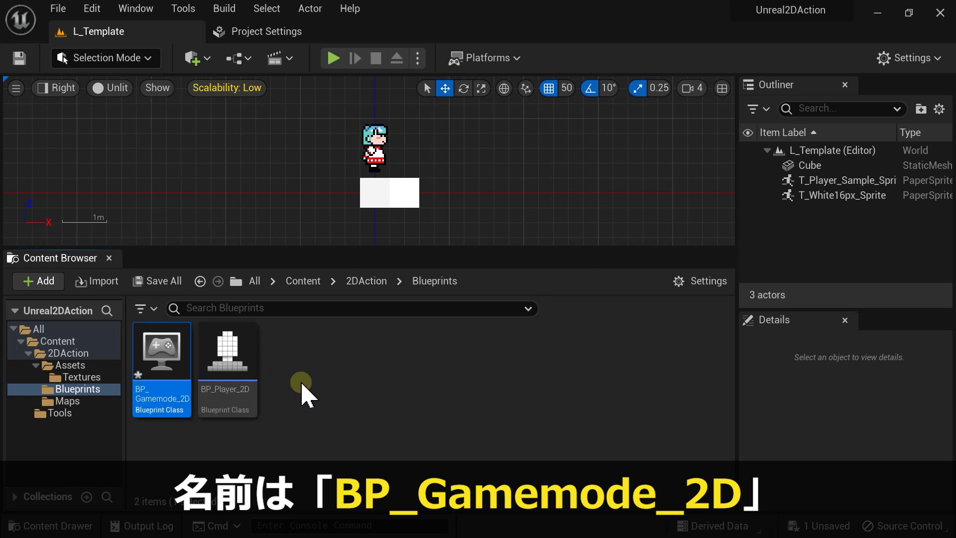
# Step: Set BP_Gamemode_2D's Default Pawn Class to BP_Player_2D
pyautogui.doubleClick(174, 390)
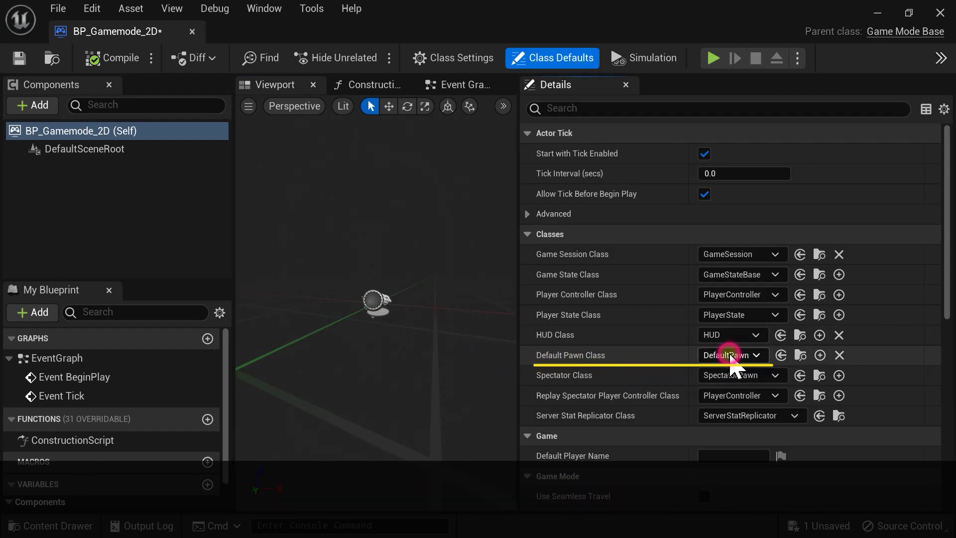
pyautogui.click(731, 355)
pyautogui.write('BP_')
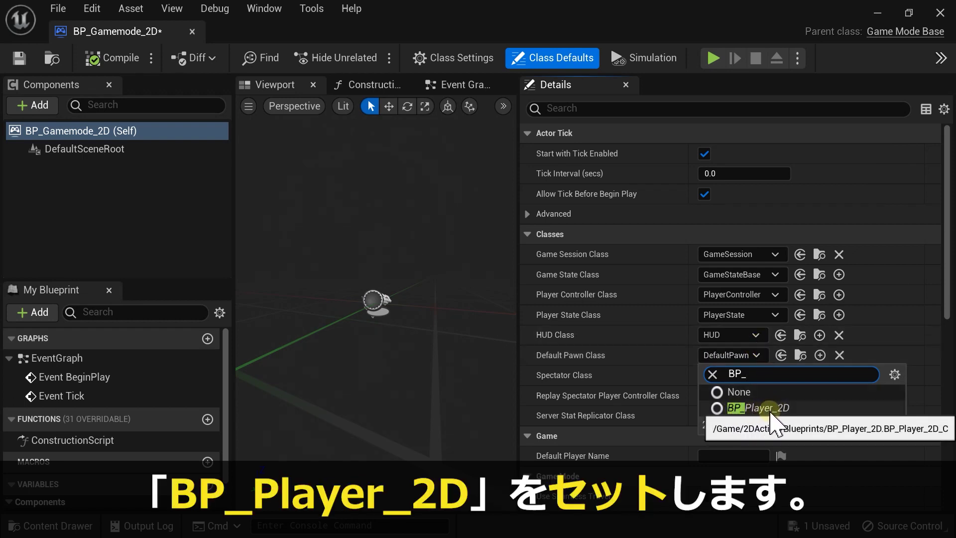
pyautogui.click(730, 409)
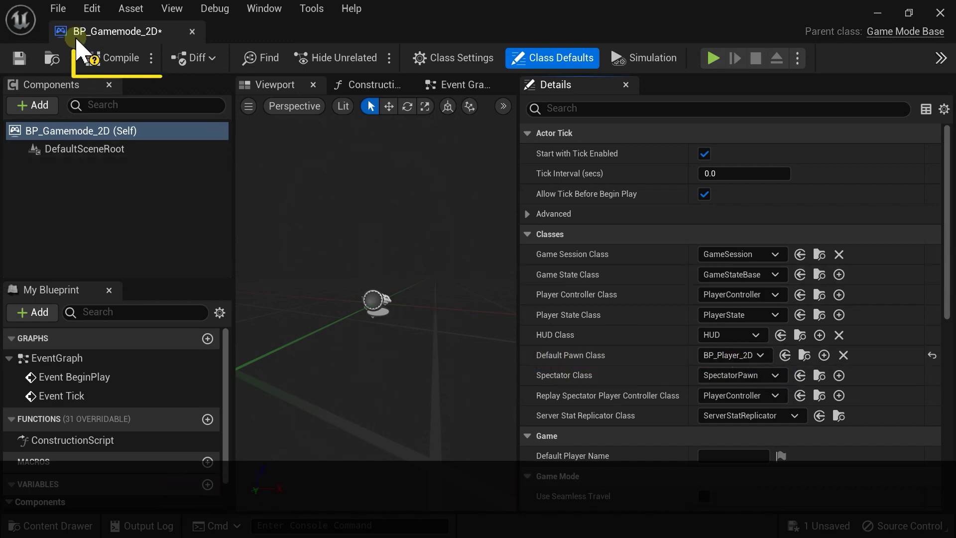
# Step: Compile, save and close the BP_Gamemode_2D blueprint
pyautogui.click(115, 57)
pyautogui.click(19, 57)
pyautogui.click(191, 32)
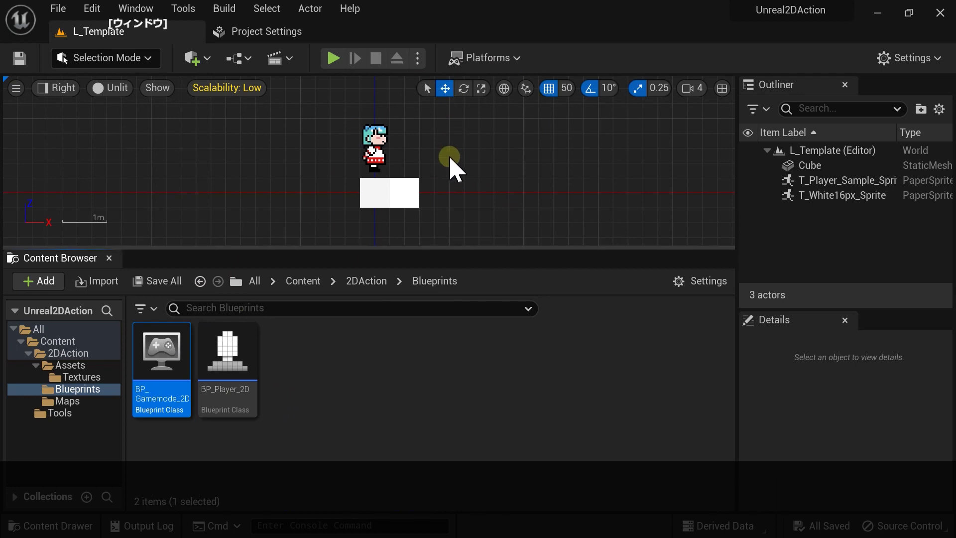
# Step: In World Settings, set the GameMode Override to BP_Gamemode_2D
pyautogui.click(133, 10)
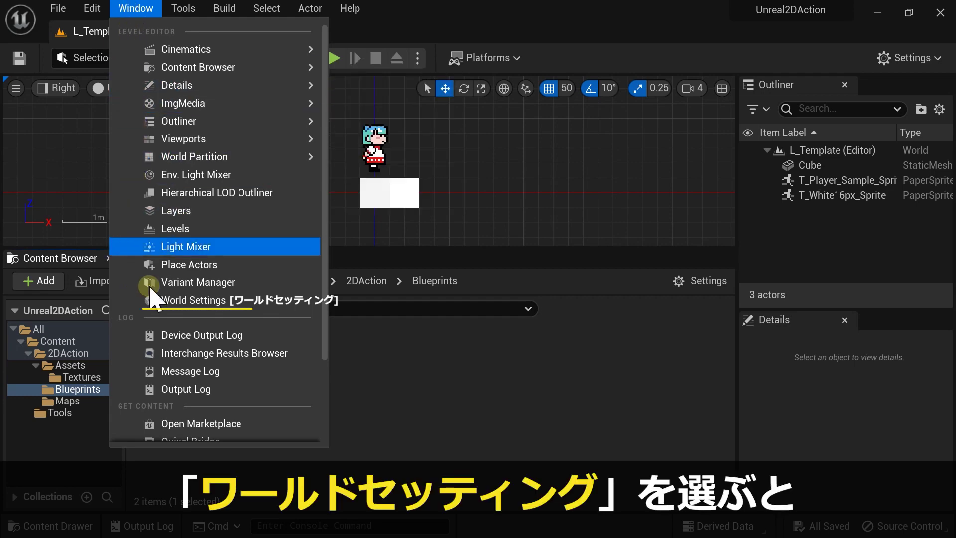
pyautogui.click(220, 309)
pyautogui.moveTo(736, 301)
pyautogui.mouseDown()
pyautogui.moveTo(454, 319)
pyautogui.moveTo(495, 321)
pyautogui.moveTo(487, 222)
pyautogui.mouseUp()
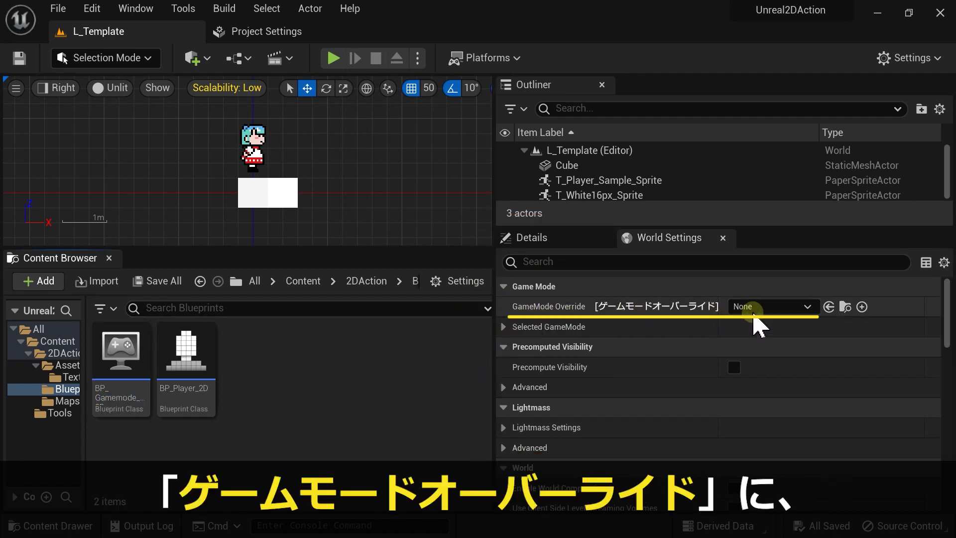
pyautogui.click(754, 313)
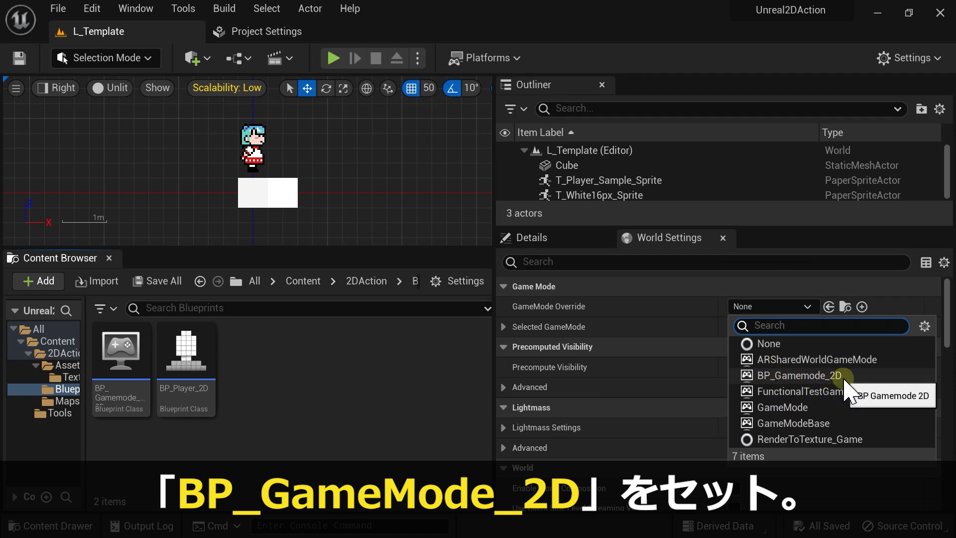
pyautogui.click(845, 378)
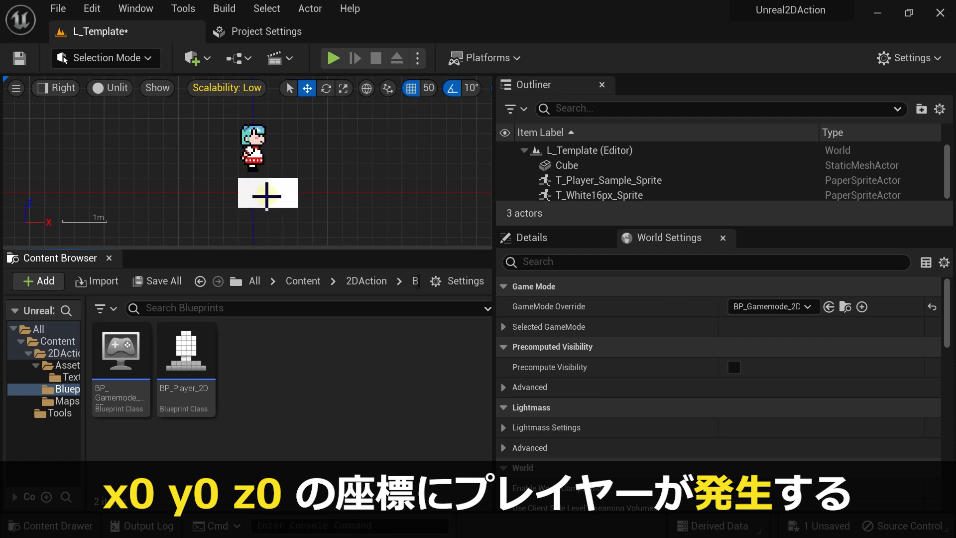
# Step: Move the Cube below the white sprite and delete the placed player sprite
pyautogui.moveTo(305, 248); pyautogui.dragTo(305, 288)
pyautogui.click(333, 214)
pyautogui.moveTo(333, 184)
pyautogui.mouseDown()
pyautogui.moveTo(333, 215)
pyautogui.moveTo(363, 271)
pyautogui.mouseUp()
pyautogui.click(363, 214)
pyautogui.click(333, 169)
pyautogui.press('Delete')
# Step: Play-test the level to check BP_Player_2D spawns, then stop the test
pyautogui.moveTo(395, 230); pyautogui.dragTo(485, 221)
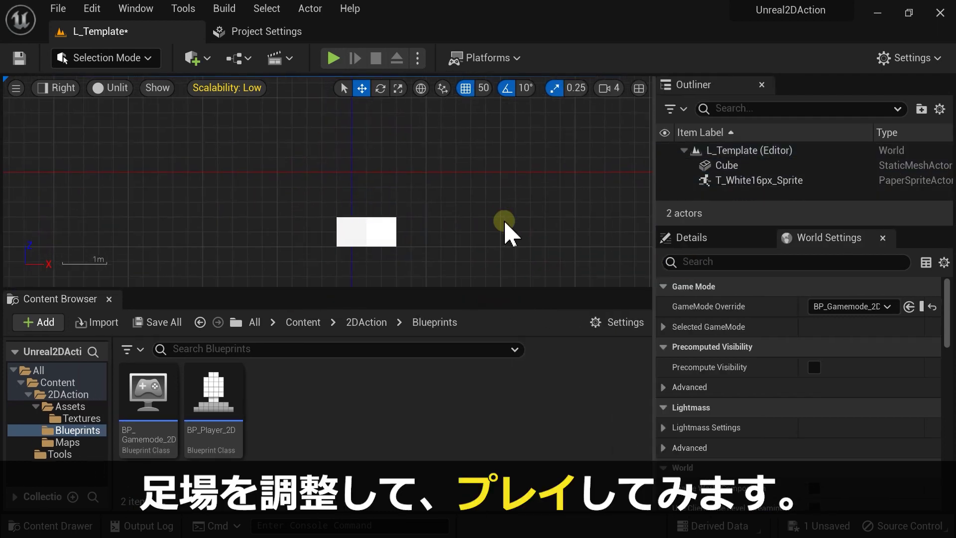
pyautogui.click(333, 58)
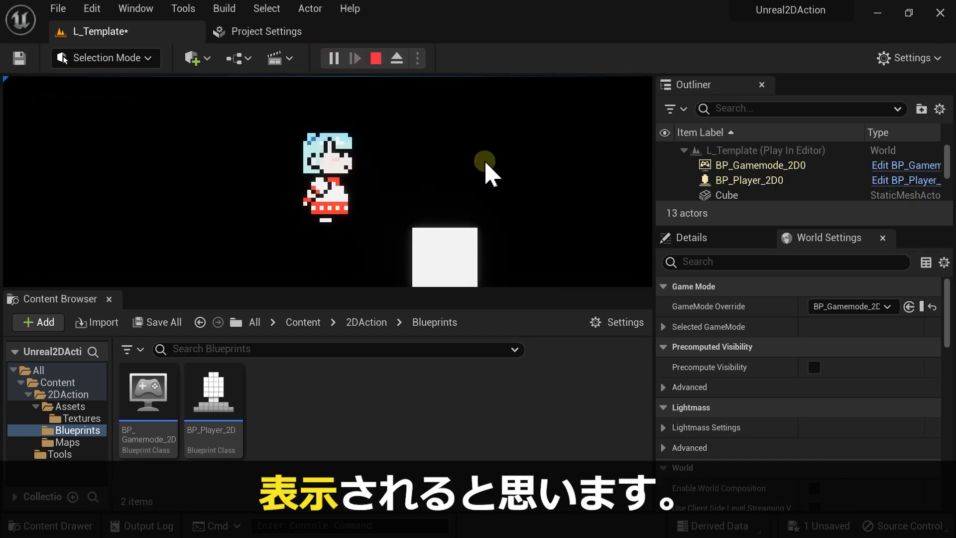
pyautogui.press('Escape')
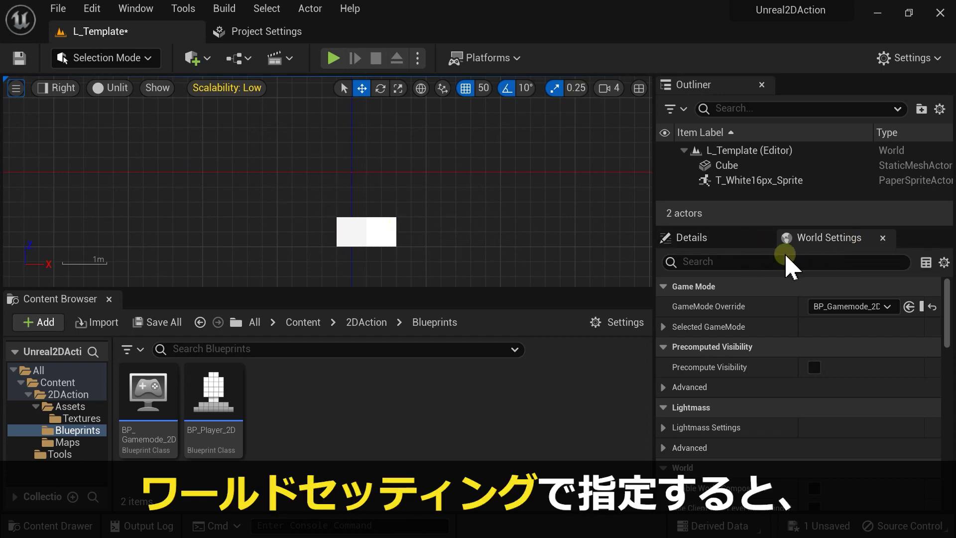
pyautogui.moveTo(799, 307); pyautogui.dragTo(765, 310)
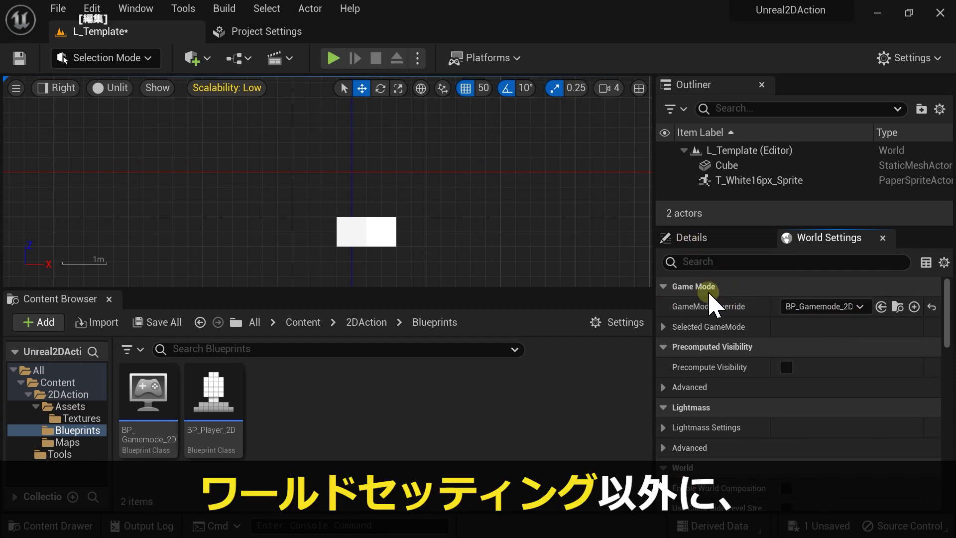
# Step: In Project Settings > Maps & Modes, set Default GameMode to BP_Gamemode_2D
pyautogui.click(106, 15)
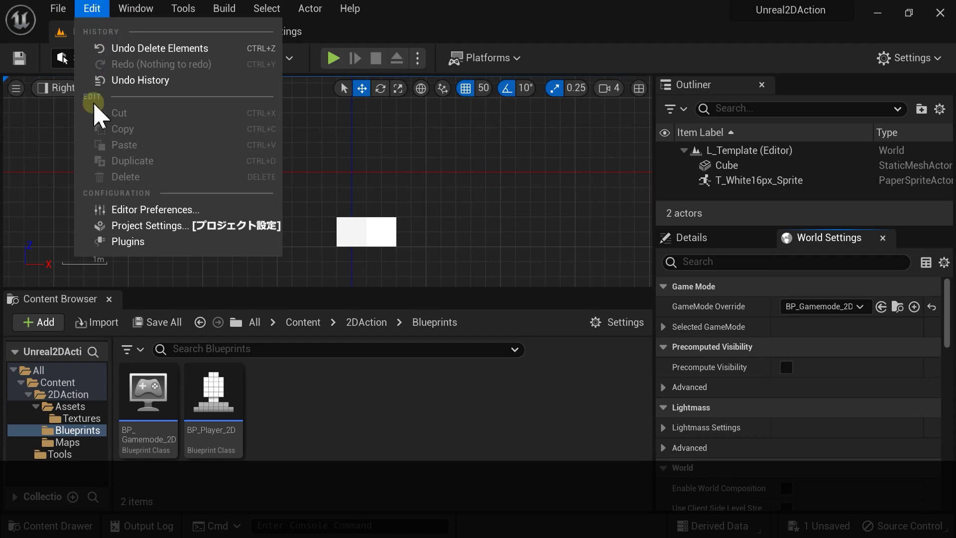
pyautogui.click(109, 226)
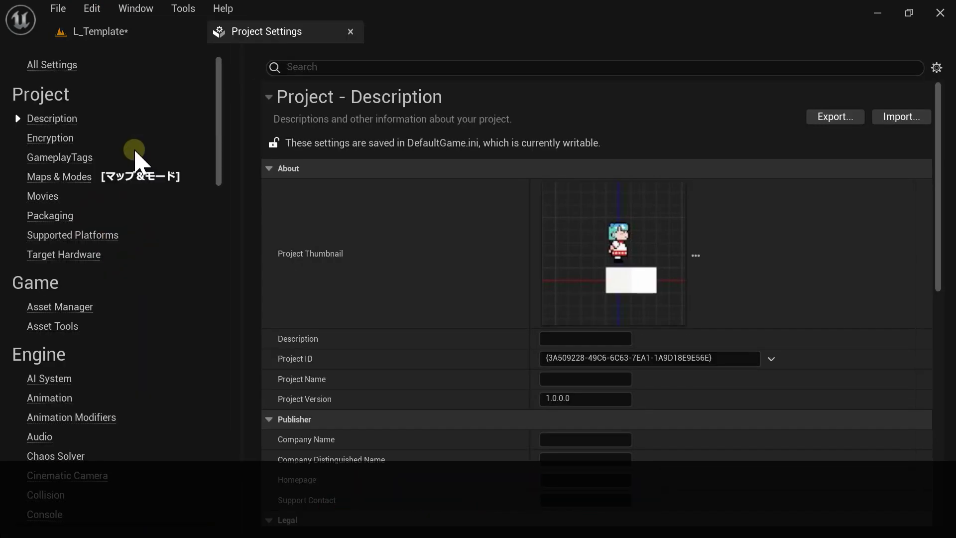
pyautogui.click(76, 185)
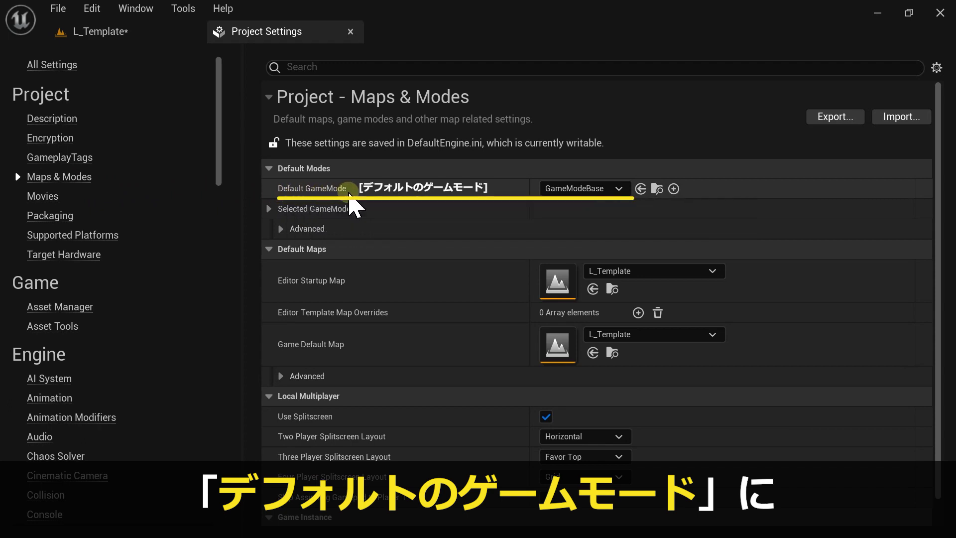
pyautogui.click(572, 189)
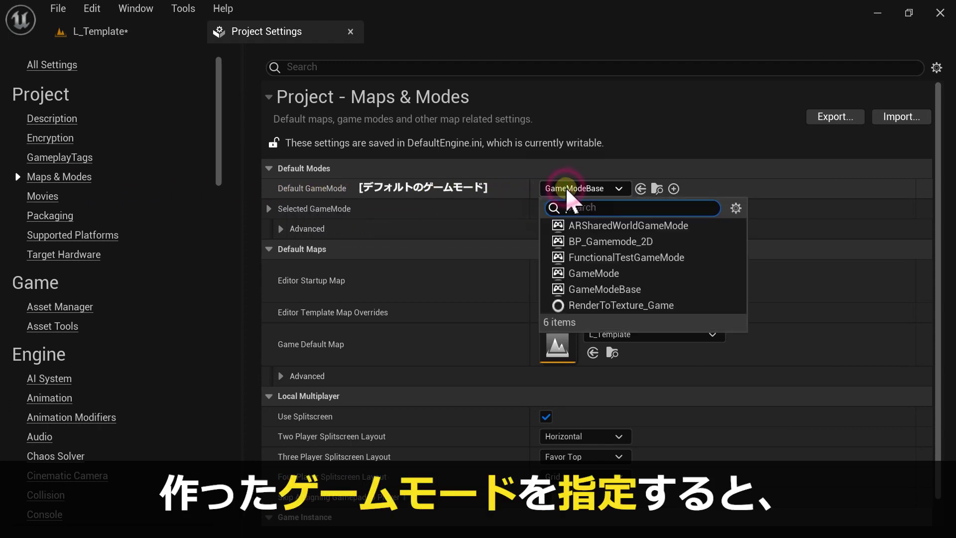
pyautogui.click(578, 243)
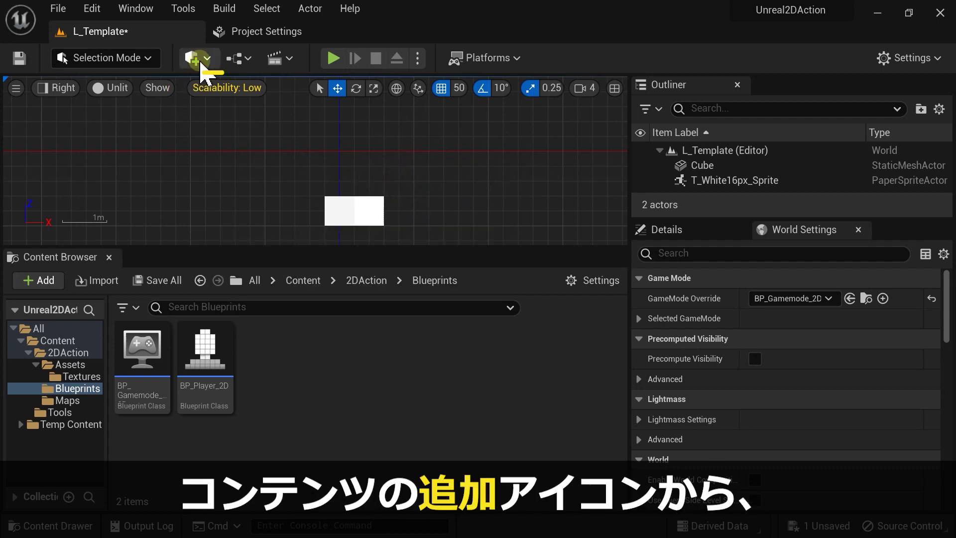
# Step: Place a Player Start from Quick Add > Basic above the platform
pyautogui.click(210, 59)
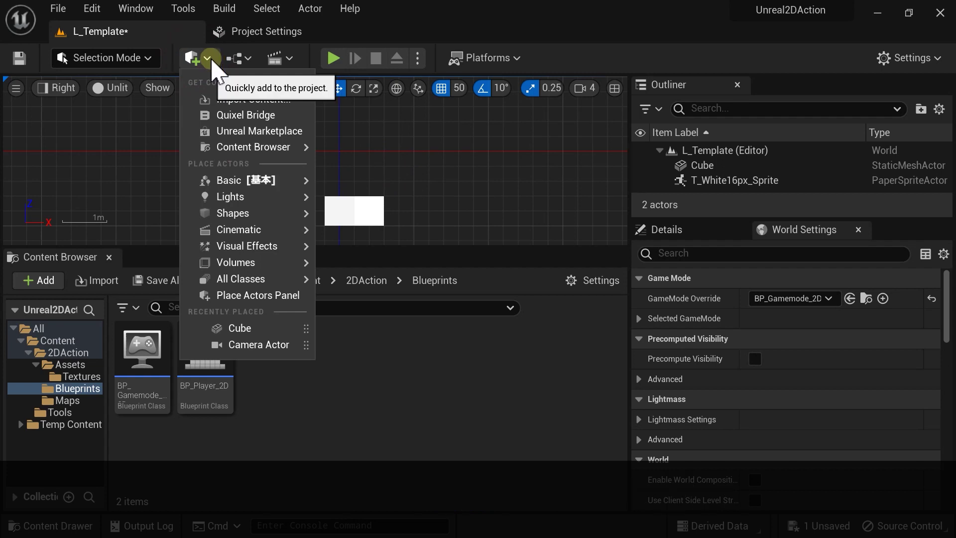
pyautogui.click(228, 181)
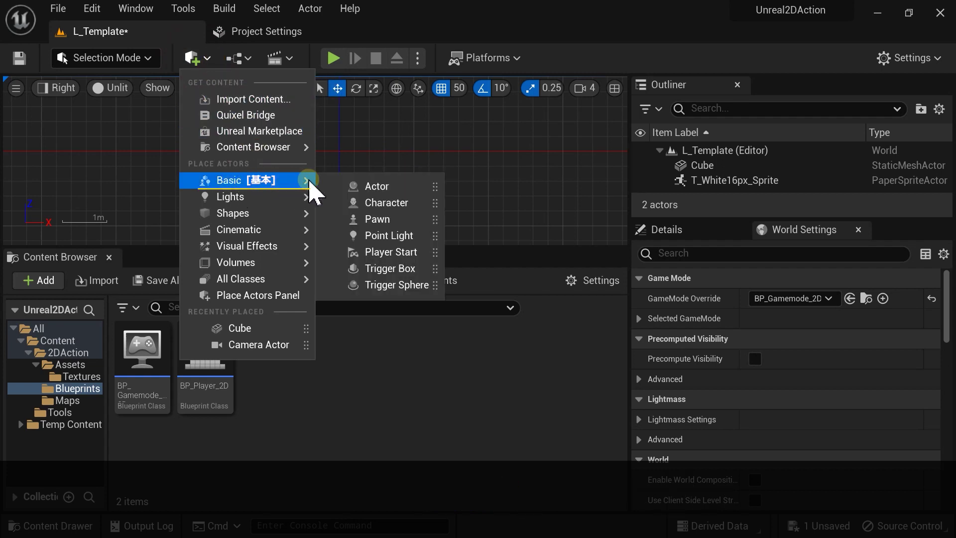
pyautogui.moveTo(418, 251)
pyautogui.mouseDown()
pyautogui.moveTo(400, 153)
pyautogui.moveTo(369, 149)
pyautogui.mouseUp()
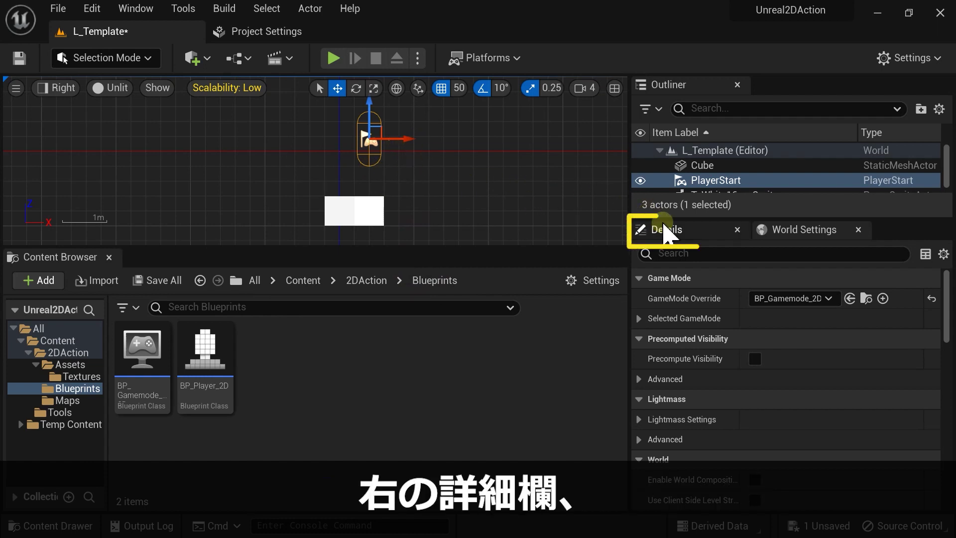
# Step: Reset the PlayerStart's location, move it to X 100, and start a play test
pyautogui.click(665, 229)
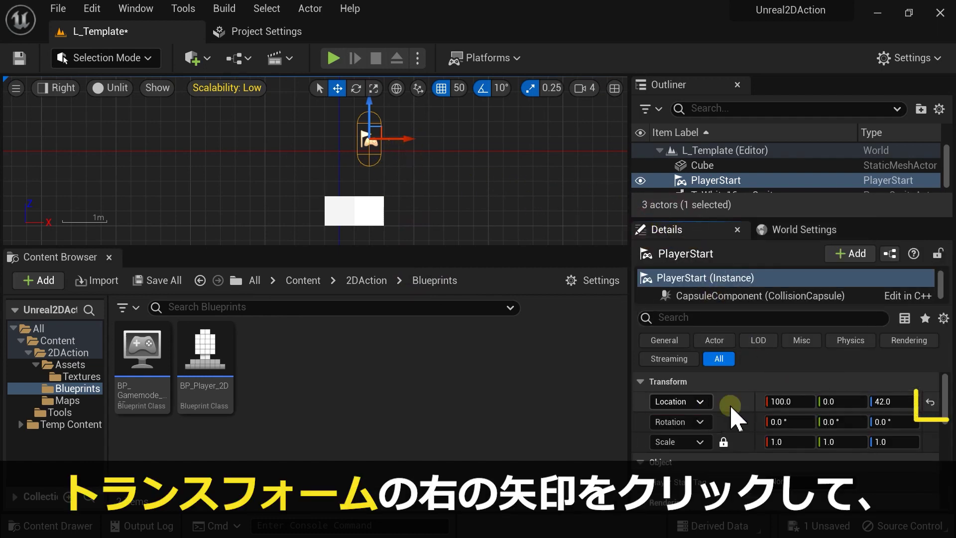
pyautogui.click(931, 401)
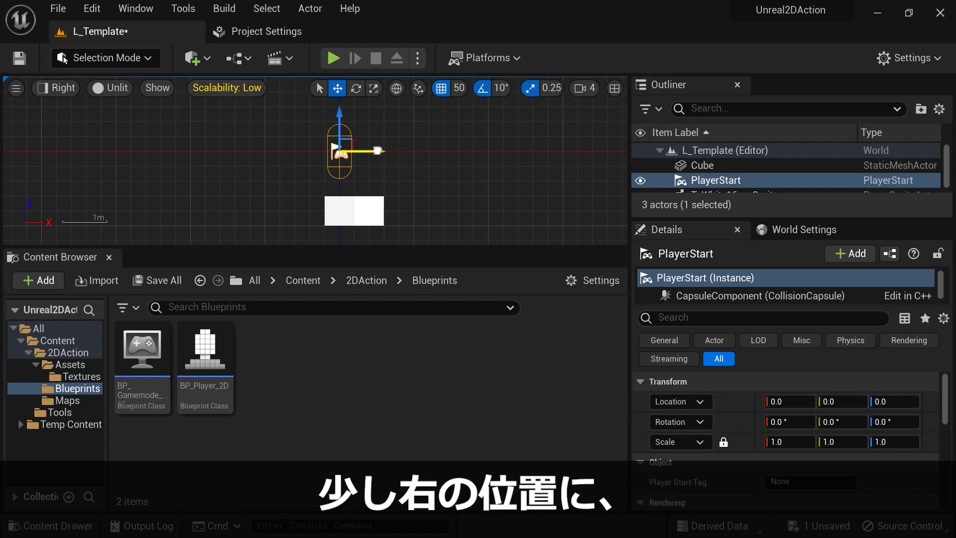
pyautogui.moveTo(378, 151); pyautogui.dragTo(399, 150)
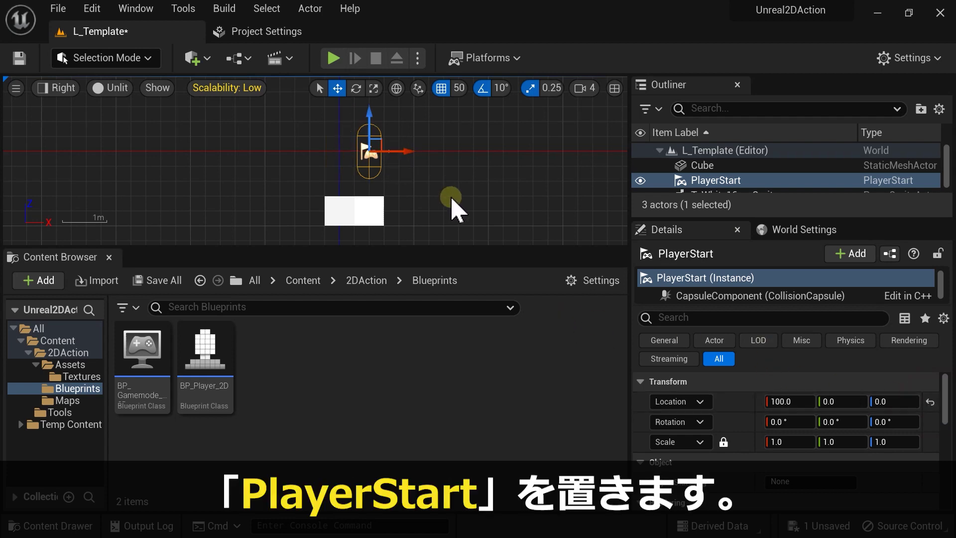
pyautogui.click(333, 59)
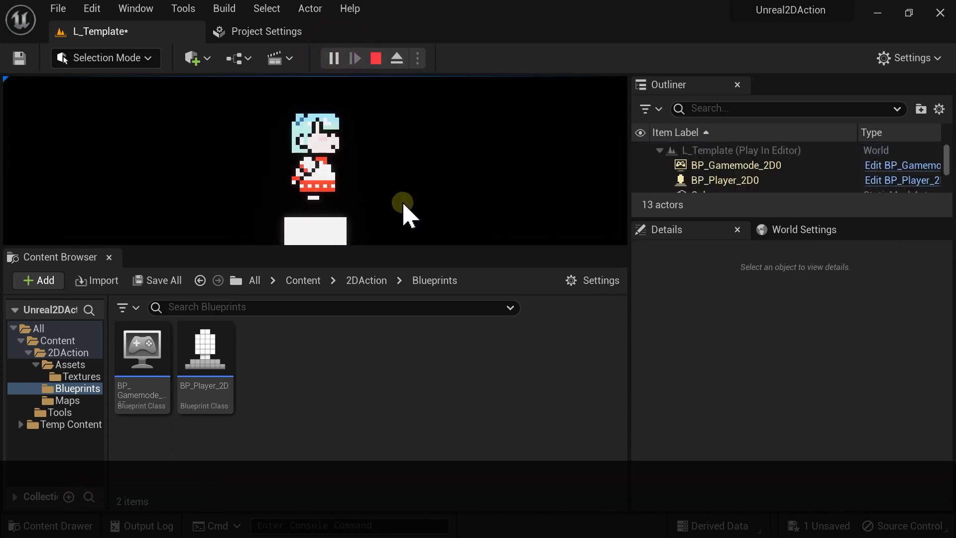
# Step: Check the pixel character spawns above the white platform, then stop the play test
pyautogui.click(313, 229)
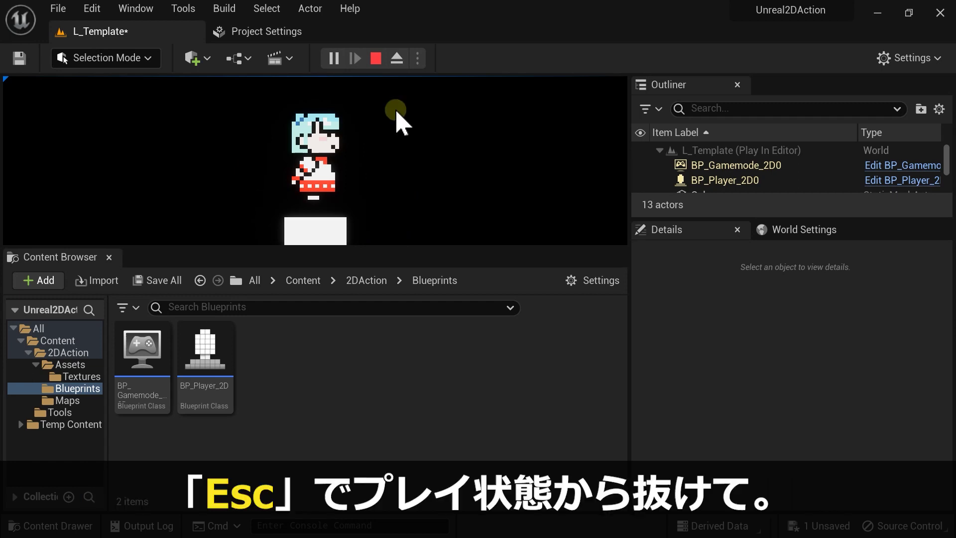
pyautogui.press('Escape')
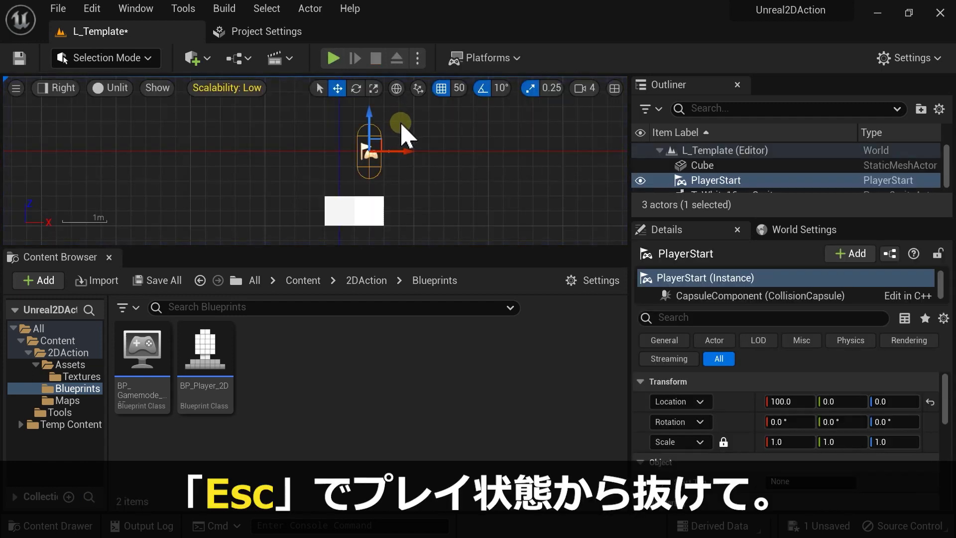
# Step: Save the L_Template level, then browse Quick Add's Visual Effects for a PostProcessVolume
pyautogui.click(25, 59)
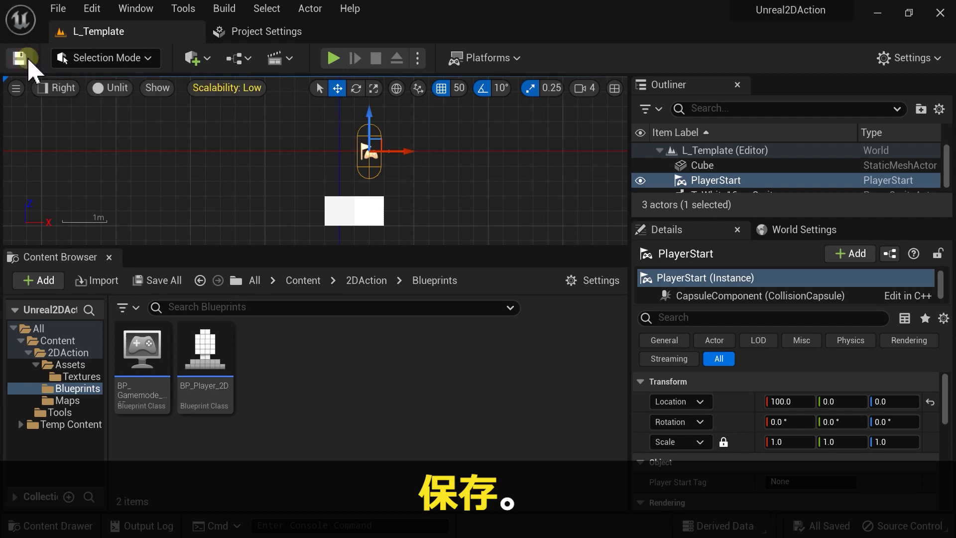
pyautogui.click(194, 59)
pyautogui.moveTo(247, 246)
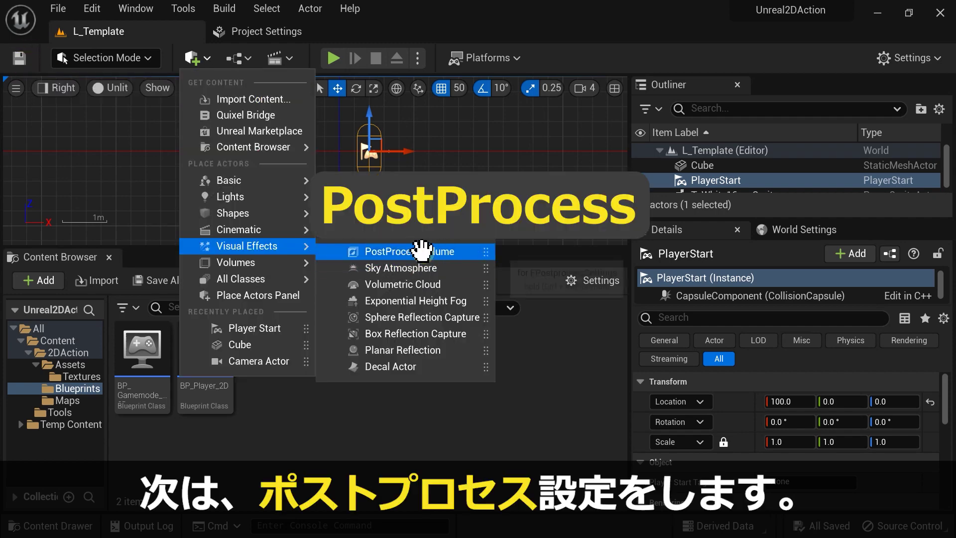